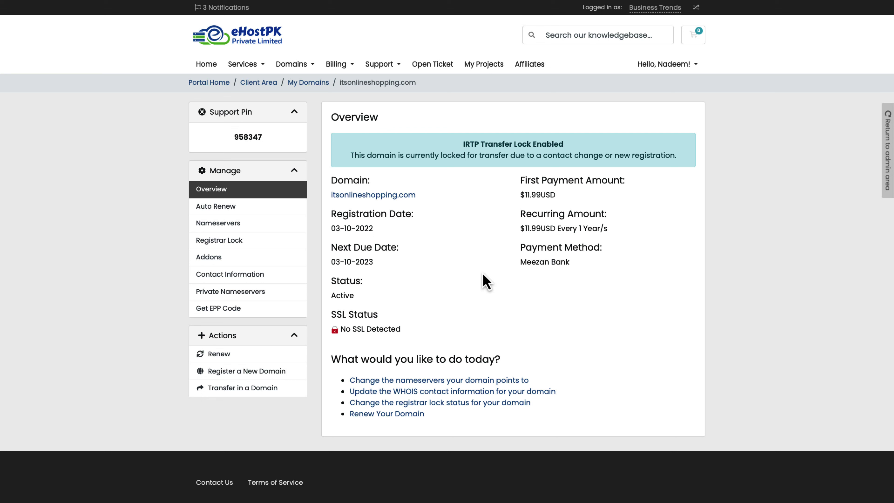
Open the nameserver settings of the domain and copy its name, itsonlineshopping.com.
click(278, 227)
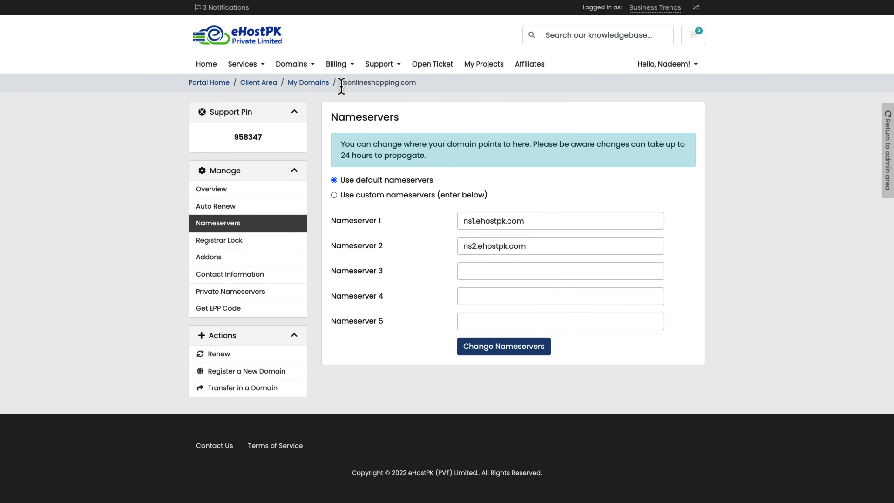
drag(340, 82, 420, 84)
right_click(382, 83)
click(403, 105)
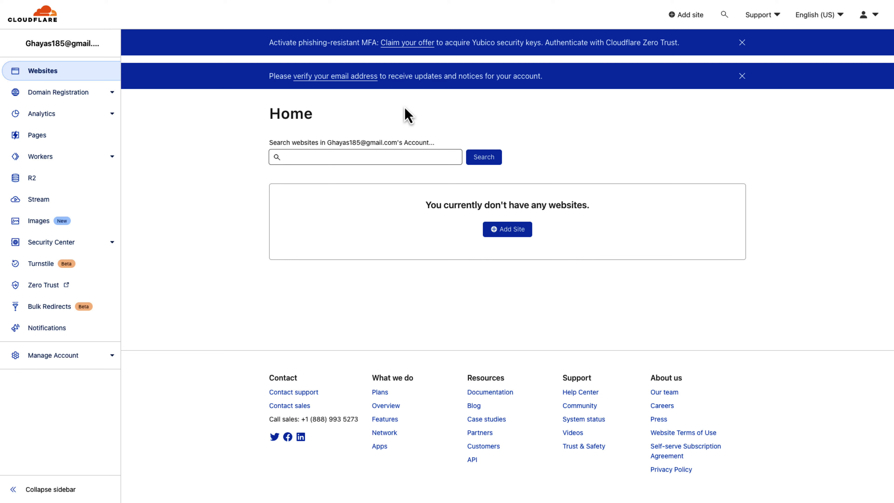
Switch to Cloudflare and add itsonlineshopping.com as a new site.
click(509, 231)
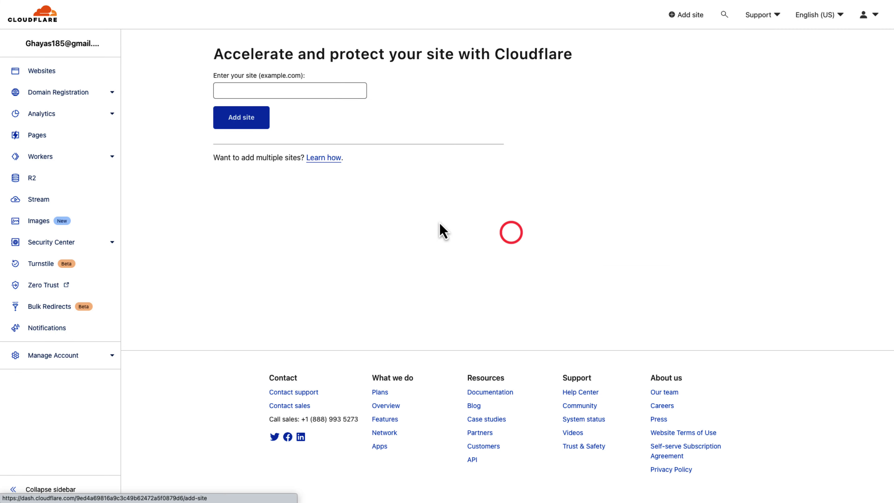
click(268, 90)
key(super+v)
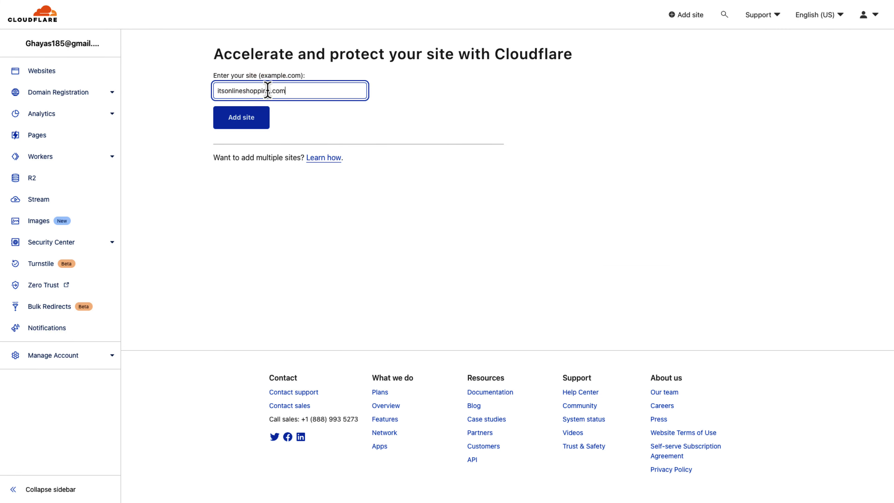
click(247, 118)
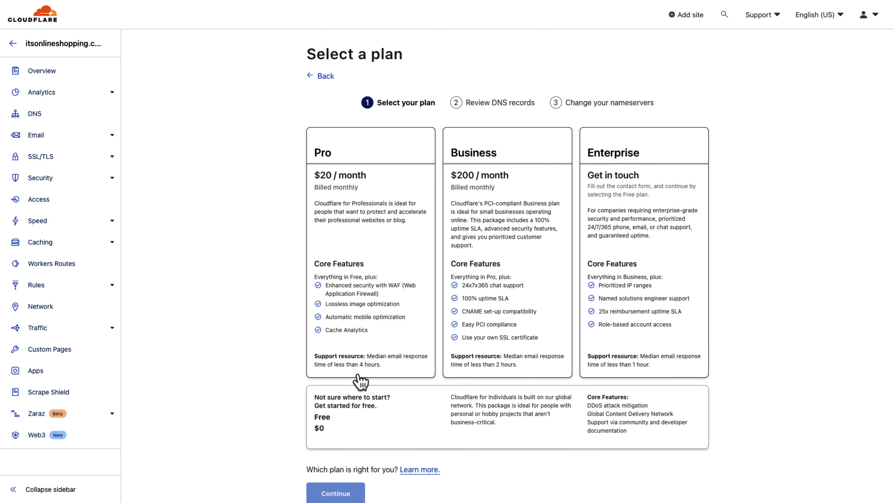
Choose the Free plan for the site and confirm continuing without adding DNS records.
click(398, 394)
click(334, 493)
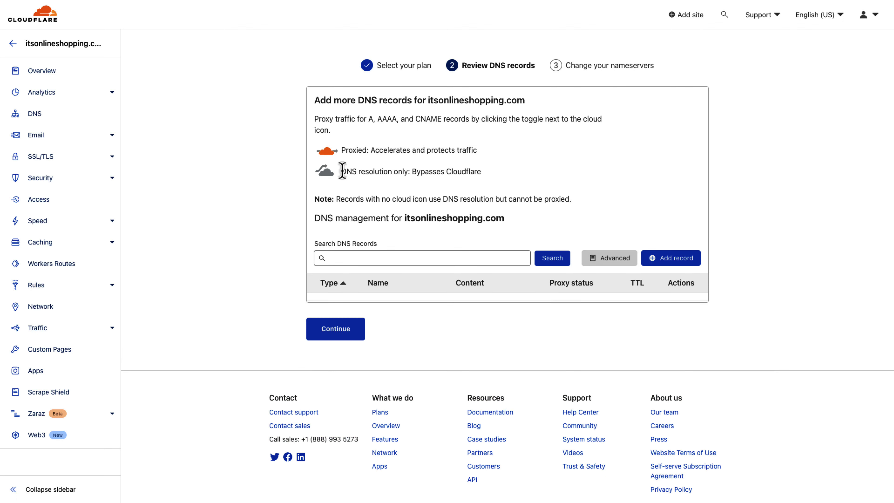
click(344, 324)
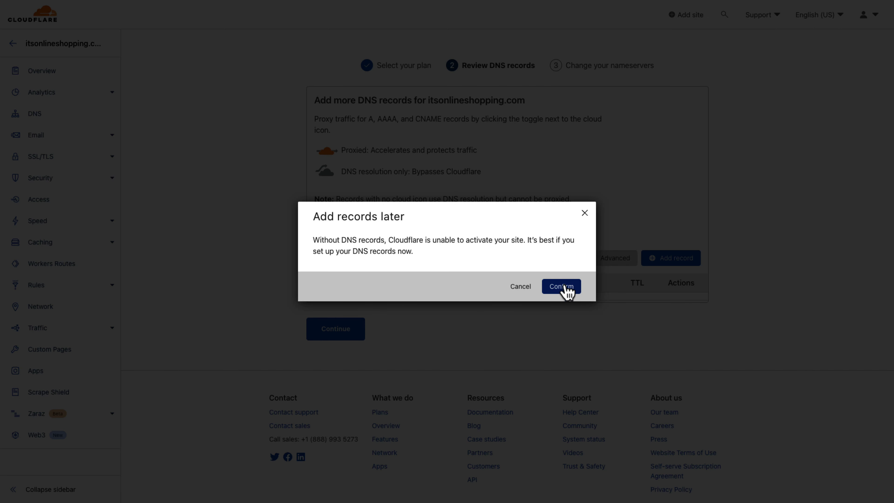
click(563, 286)
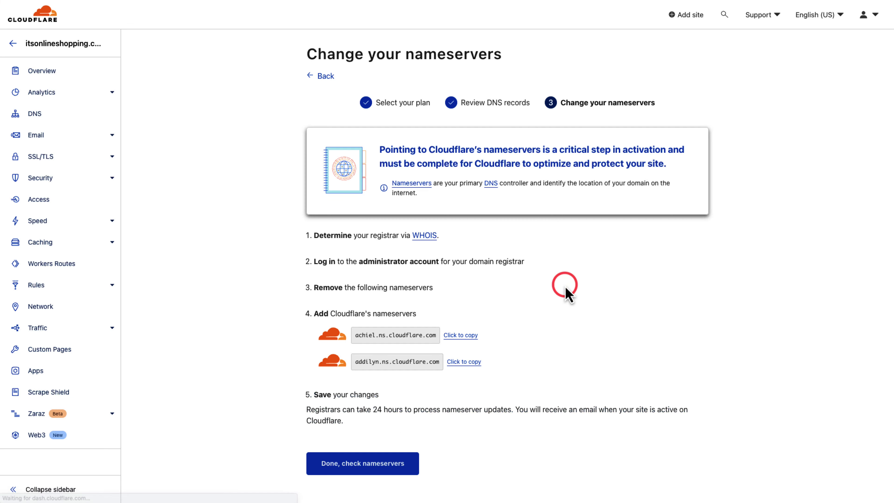
Copy Cloudflare's nameservers and save achiel.ns.cloudflare.com and addilyn.ns.cloudflare.com as the domain's custom nameservers in eHostPK.
click(460, 337)
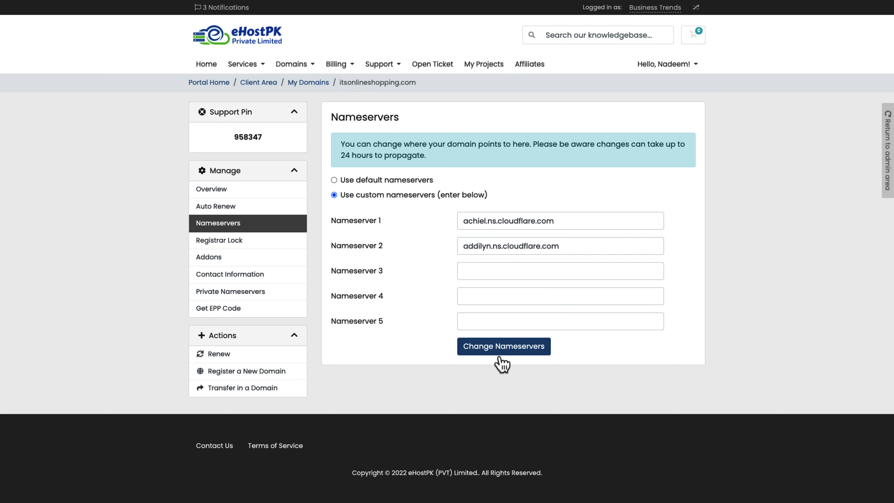
click(490, 348)
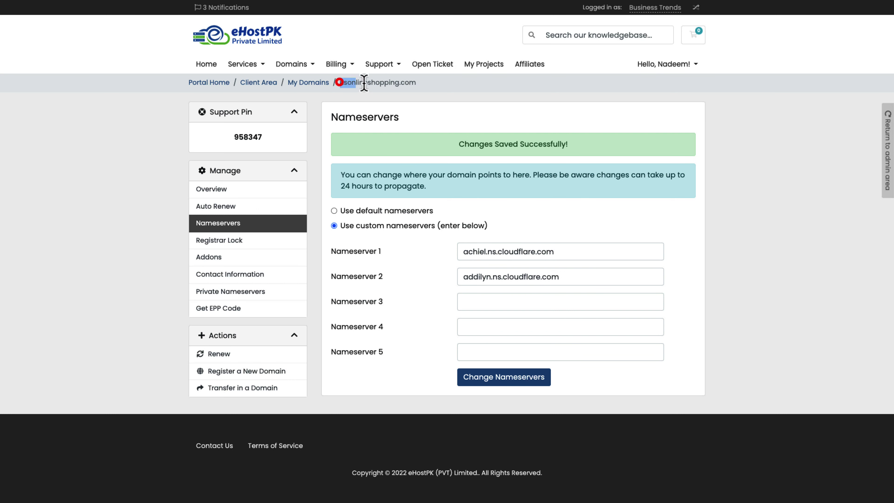
drag(339, 83, 428, 91)
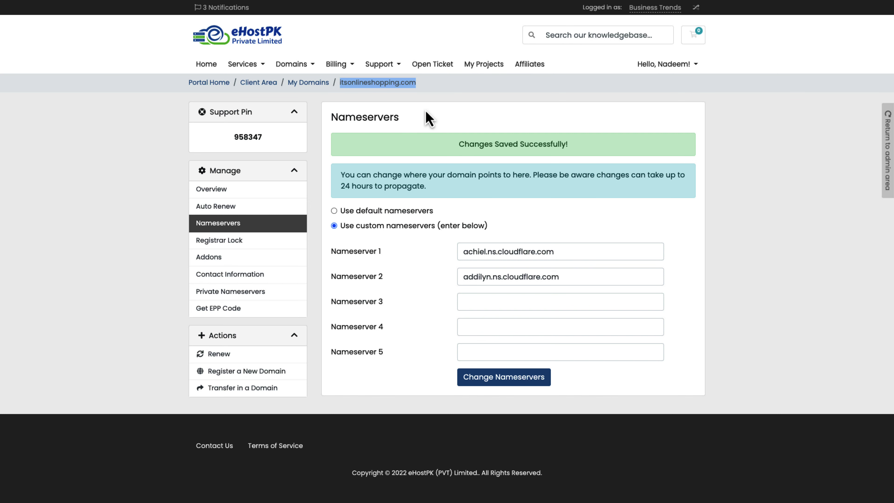
key(ctrl+Tab)
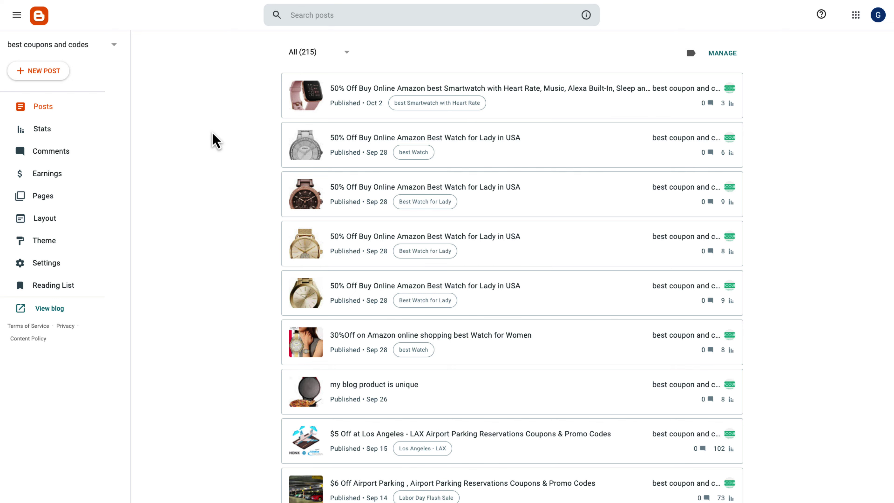
click(61, 265)
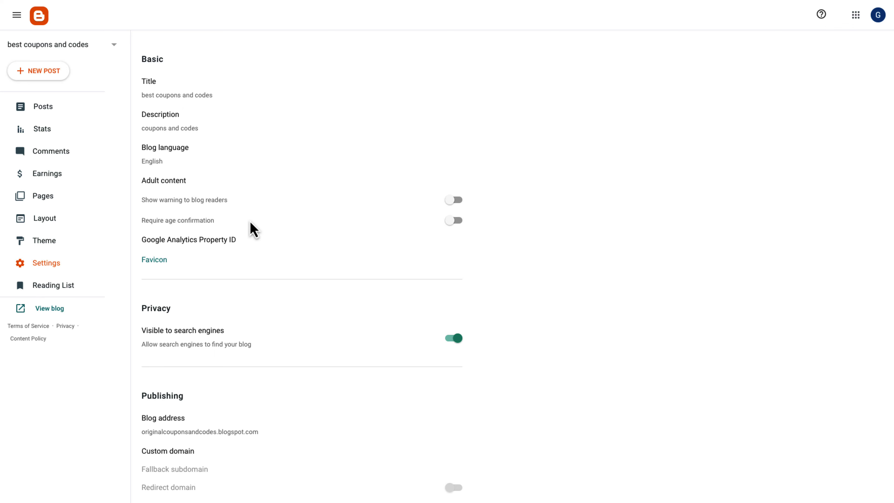
scroll(254, 230, down, 5)
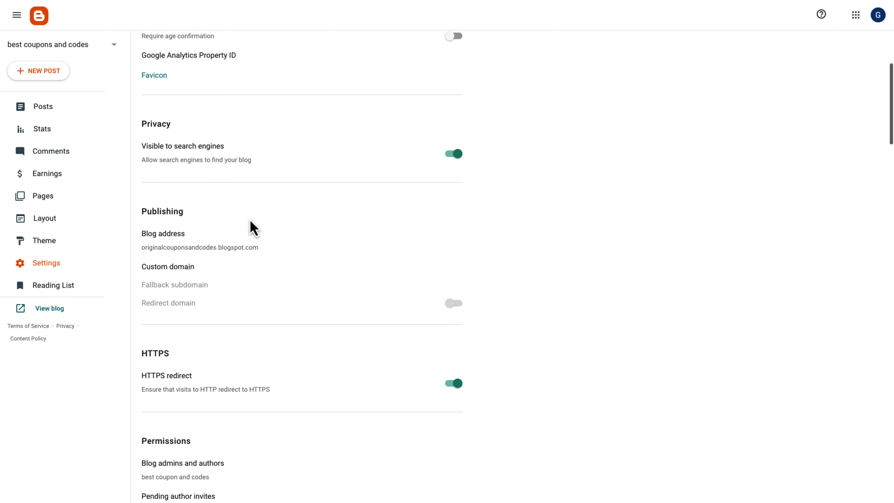
click(180, 271)
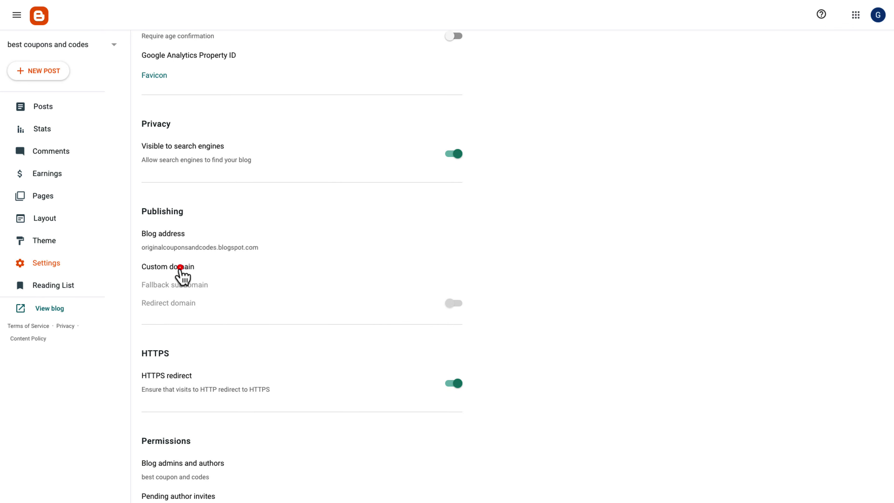
click(389, 227)
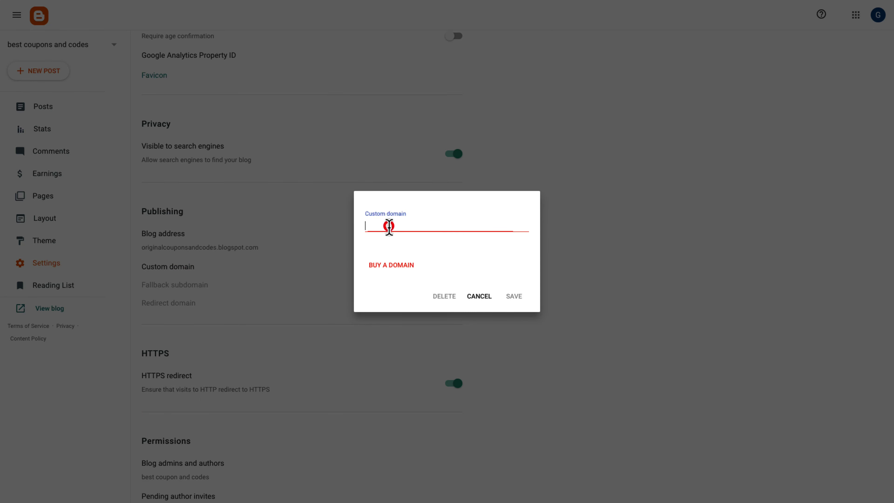
text(ww)
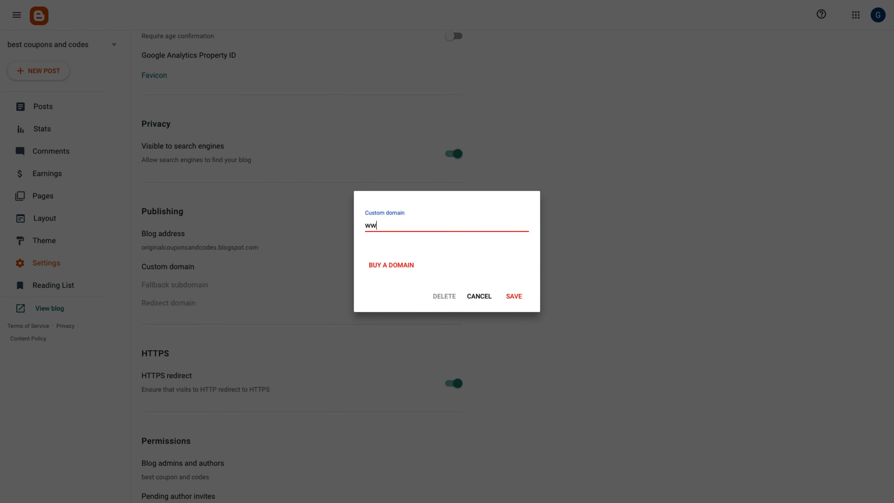
text(w.)
key(ctrl+v)
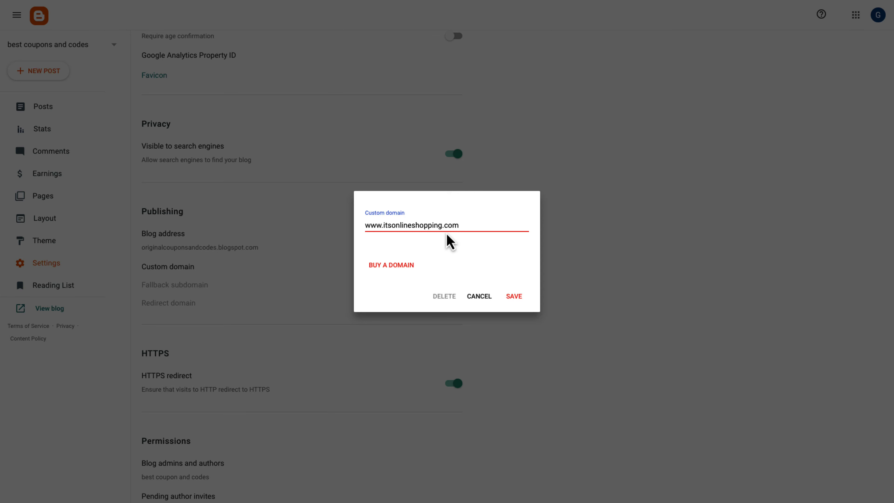
click(513, 296)
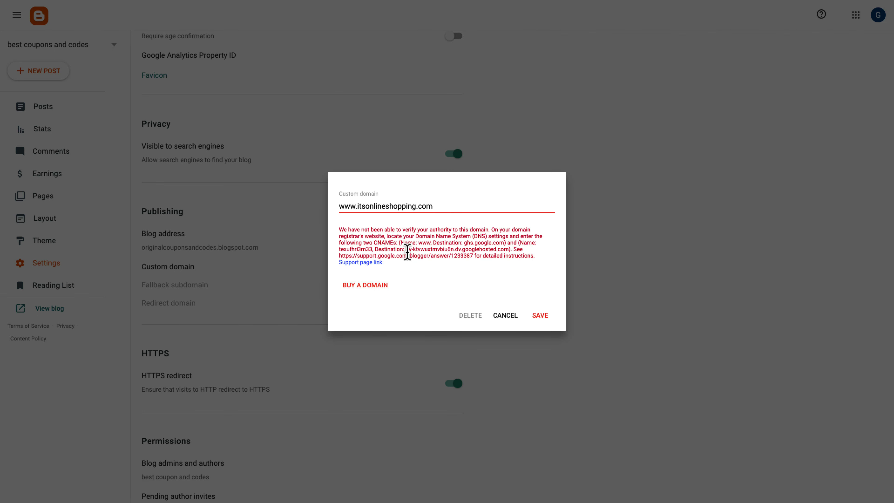
Copy the destination ghs.google.com of the www CNAME from the custom domain message.
drag(406, 248, 509, 251)
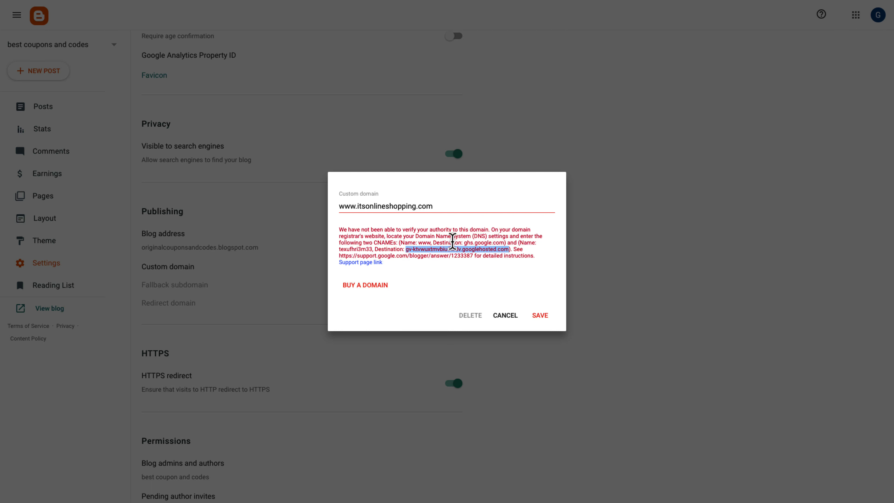
drag(464, 243, 504, 244)
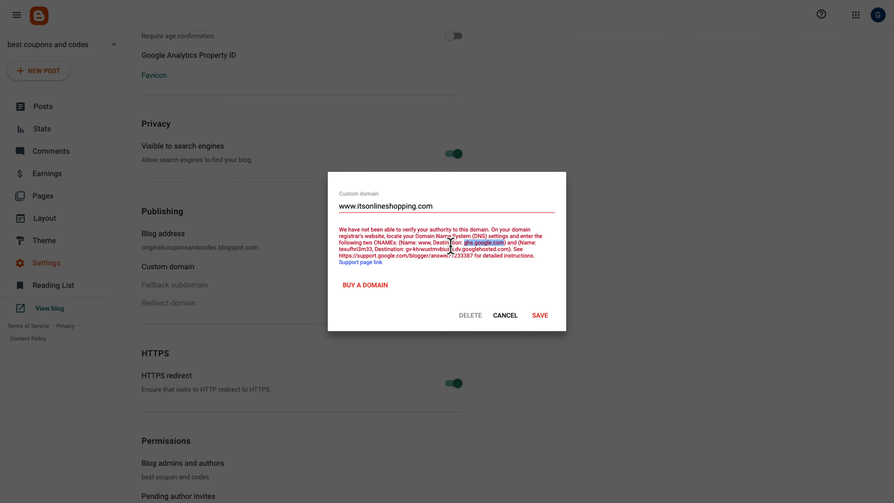
right_click(477, 244)
click(491, 265)
Switch to Cloudflare, finish the nameserver step, postpone the Quick Start Guide and open the site's DNS management.
key(ctrl+Tab)
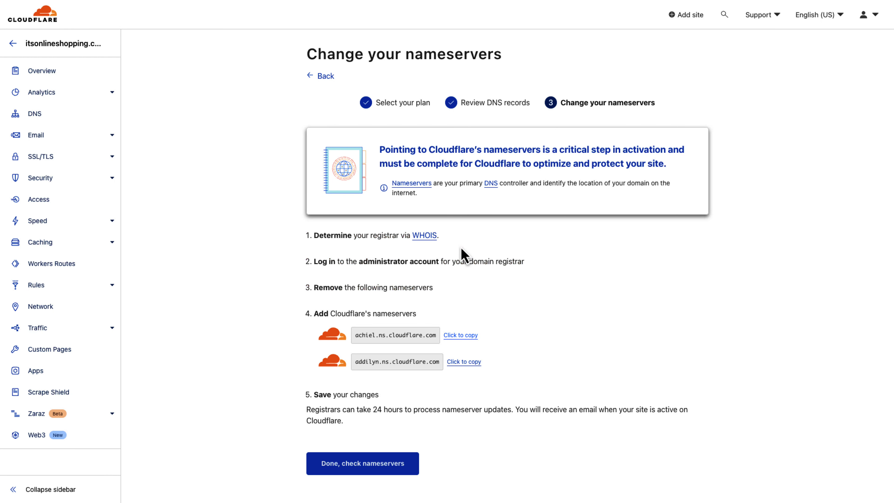
click(367, 465)
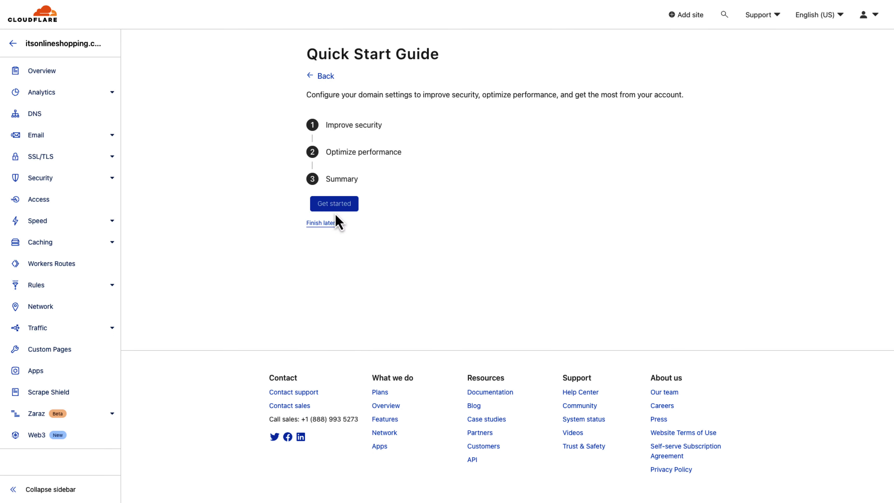
click(321, 223)
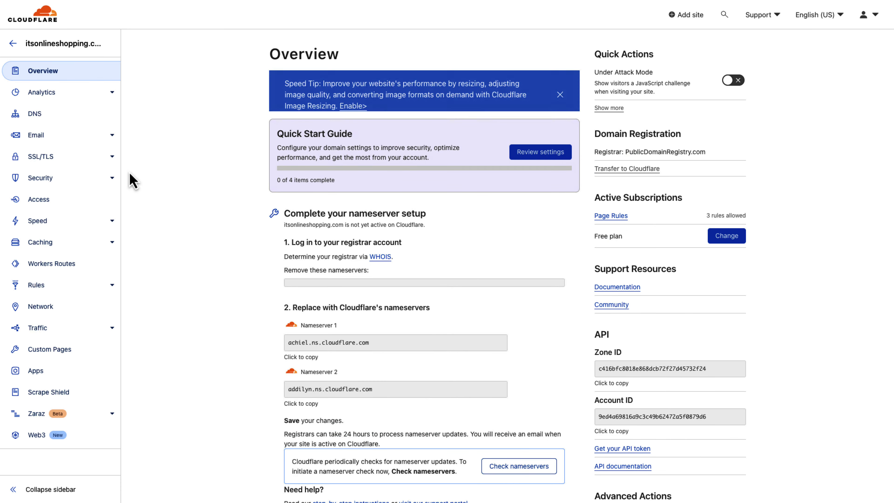
click(37, 119)
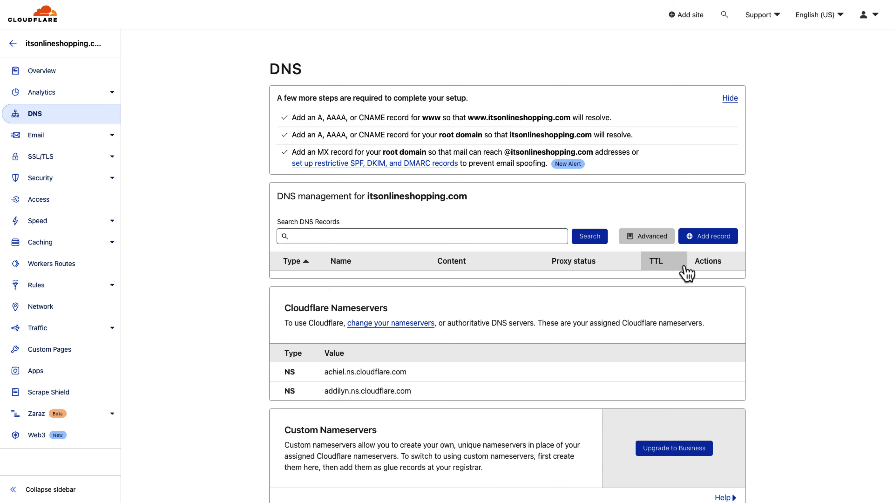
Add a CNAME record named www with target ghs.google.com and proxy status DNS only, and save it.
click(701, 241)
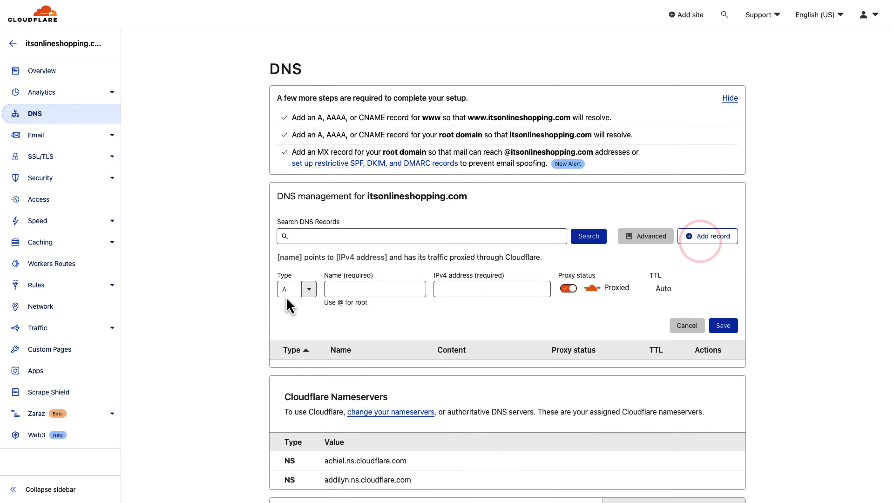
click(309, 289)
click(297, 378)
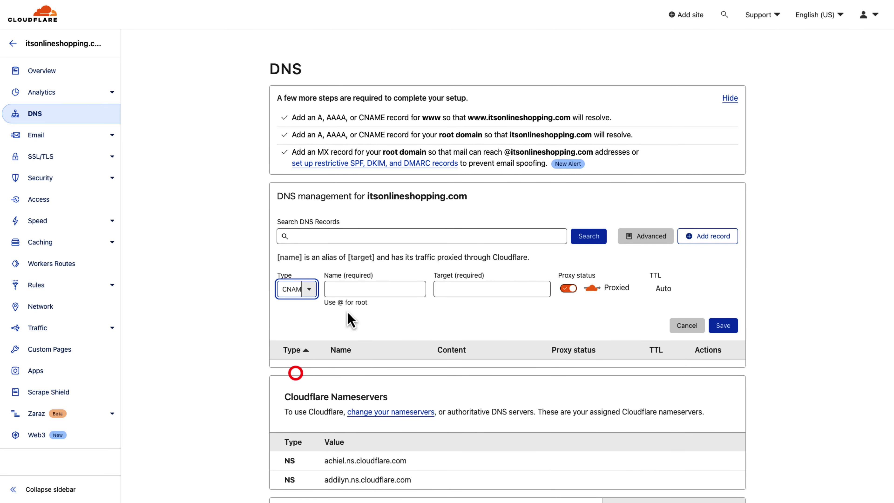
click(349, 291)
text(www)
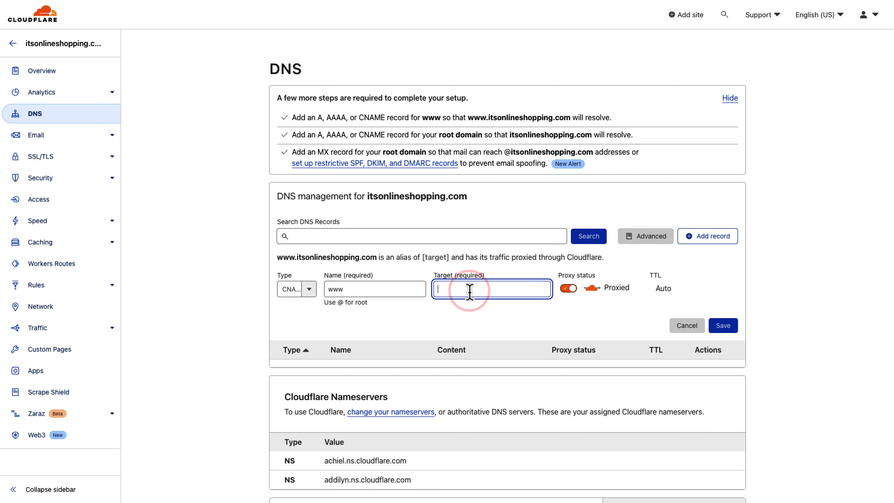
key(ctrl+v)
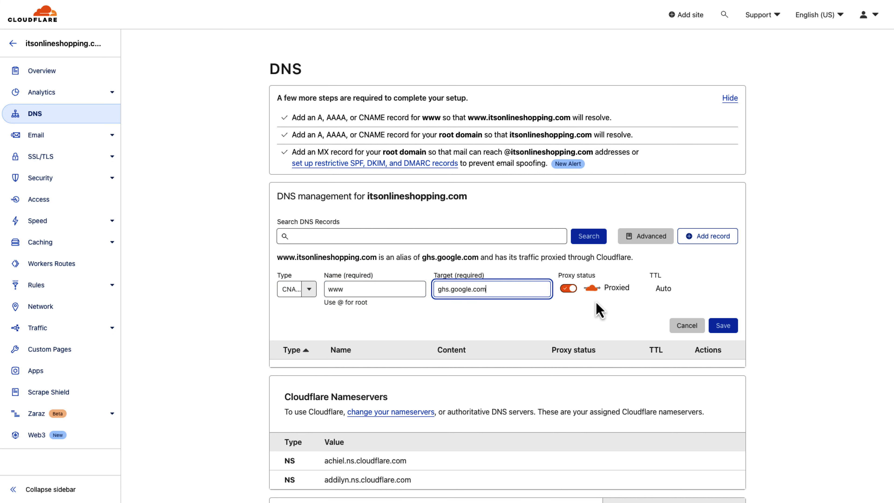
click(570, 289)
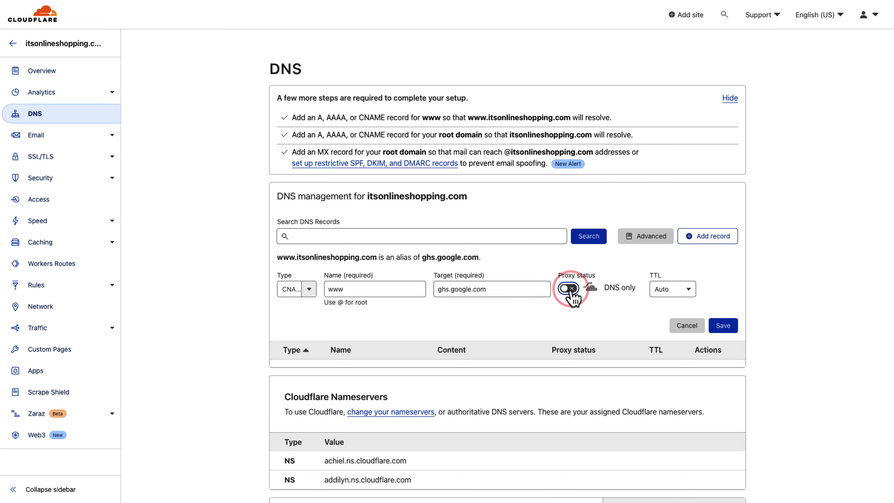
click(728, 327)
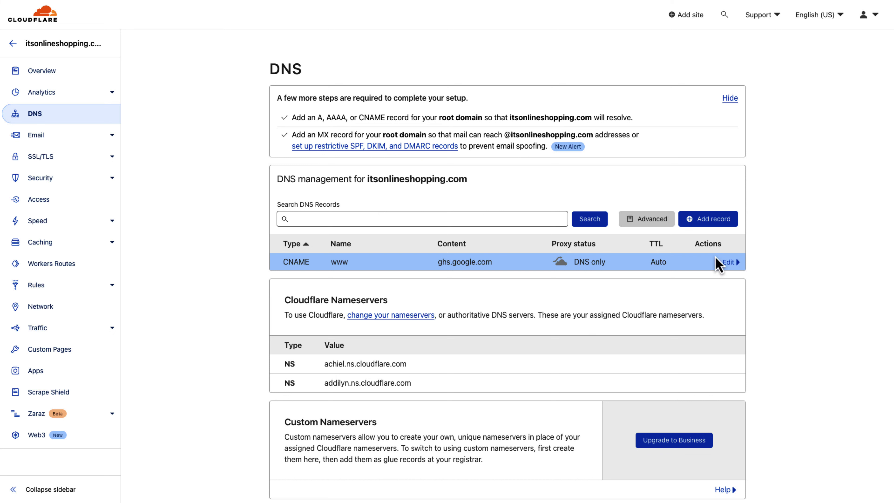
Start a new CNAME record for itsonlineshopping.com and fill in the verification name copied from Blogger's custom domain message.
click(707, 221)
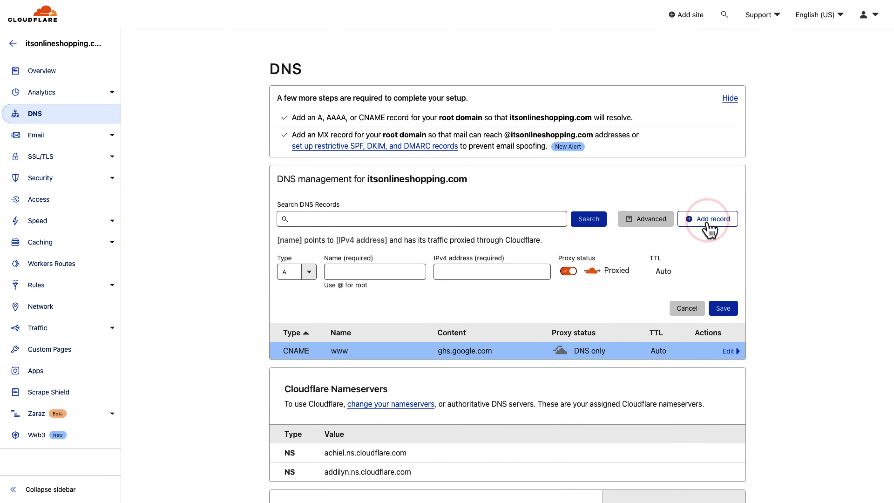
click(310, 273)
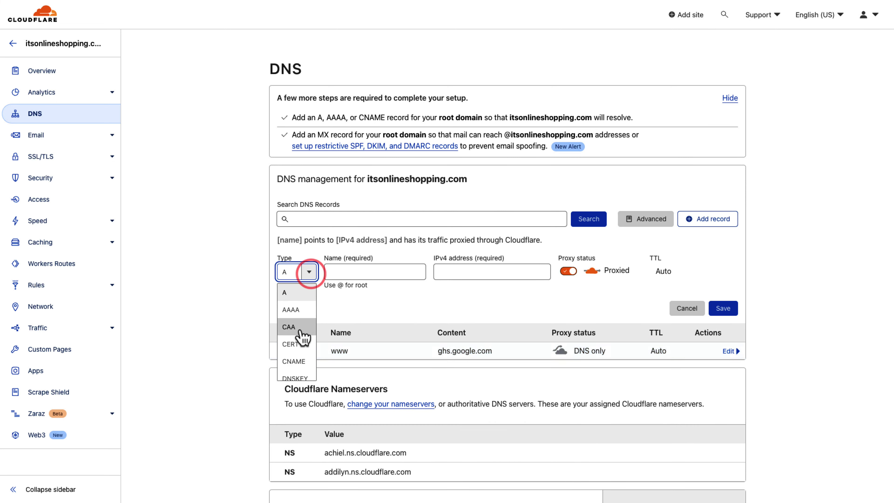
click(296, 361)
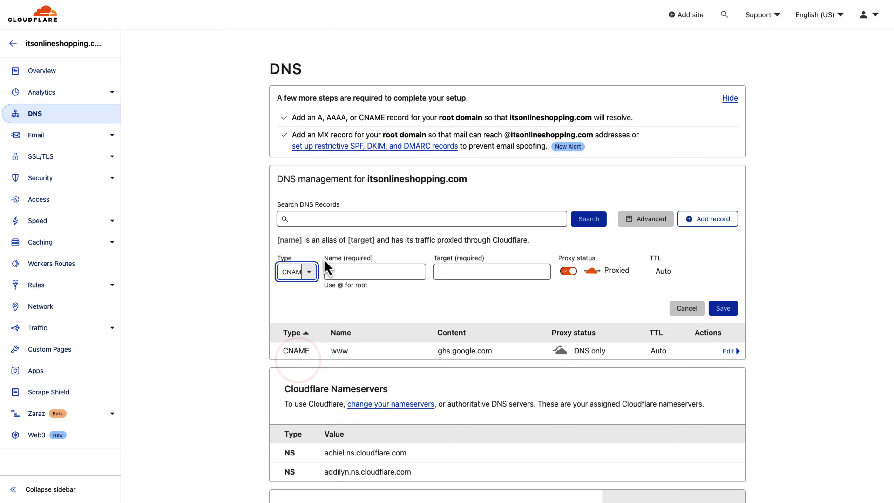
key(ctrl+Tab)
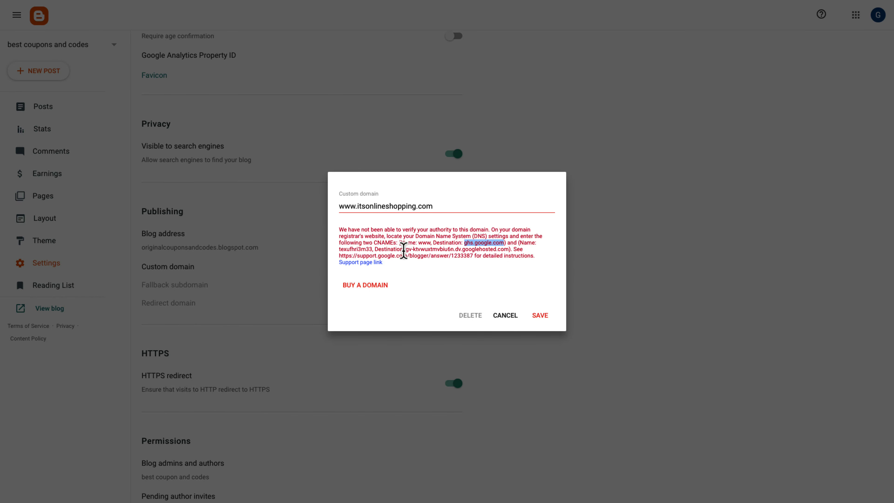
double_click(353, 249)
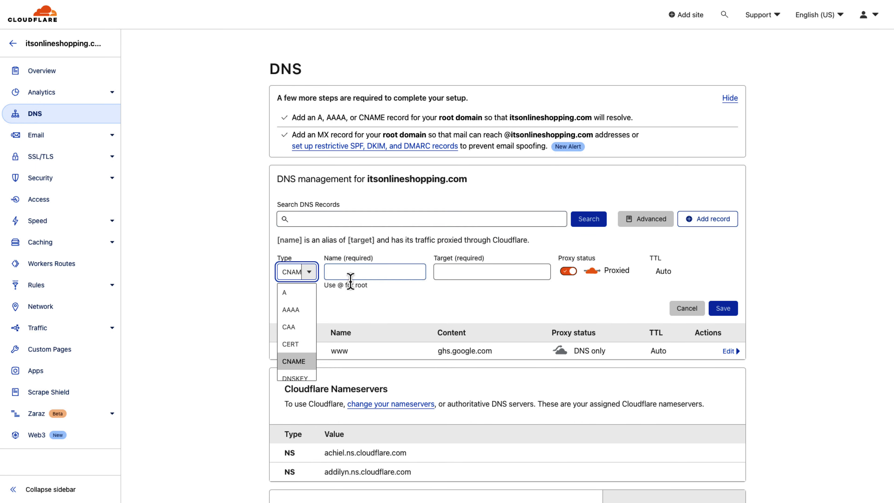
click(348, 273)
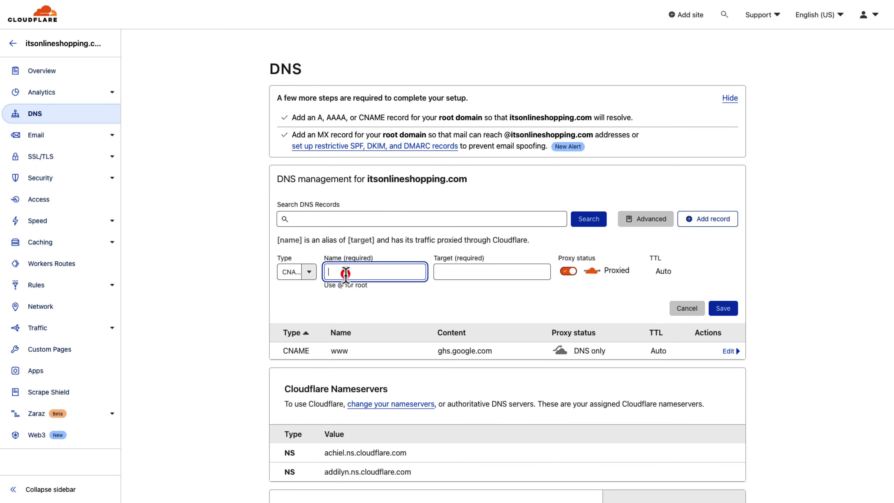
key(ctrl+v)
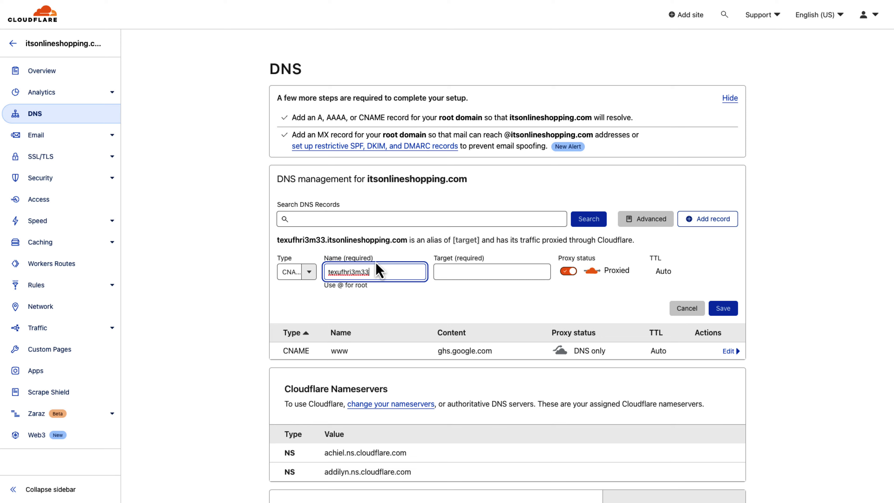
Copy the verification destination from Blogger's message into the CNAME record's target, set the proxy status to DNS only and save it.
key(ctrl+Tab)
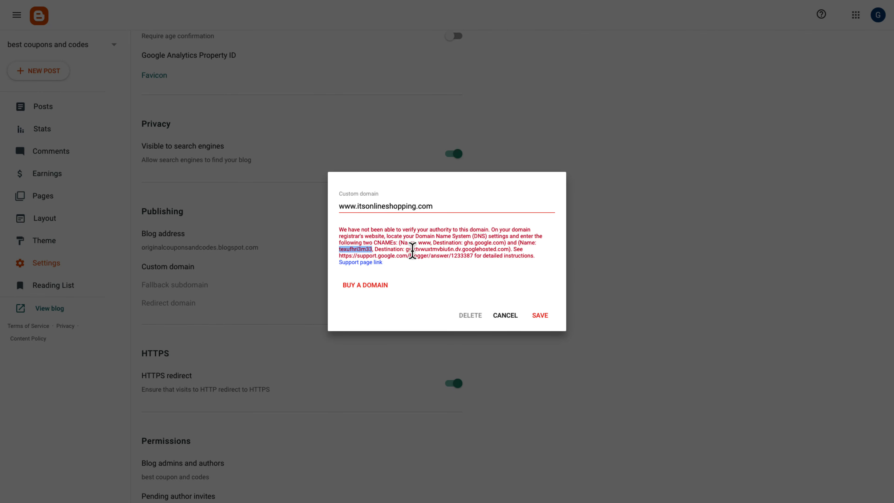
drag(405, 250, 508, 253)
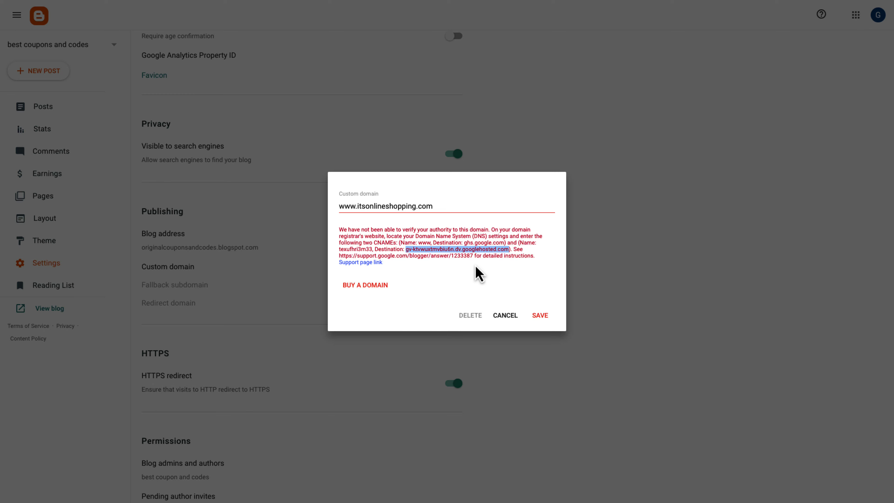
key(ctrl+c)
key(ctrl+Tab)
click(472, 273)
key(ctrl+v)
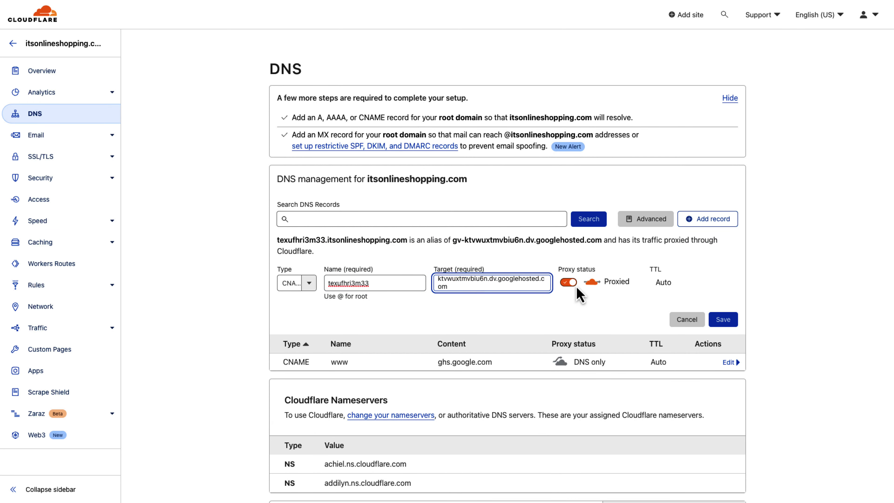
click(570, 283)
click(732, 313)
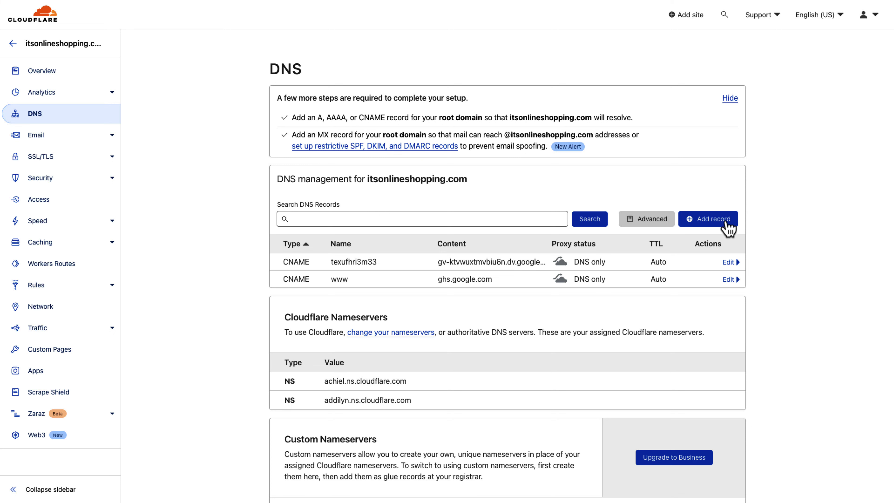
Add an A record named @ with IPv4 address 216.239.32.21 and proxy status DNS only, and save it.
click(718, 219)
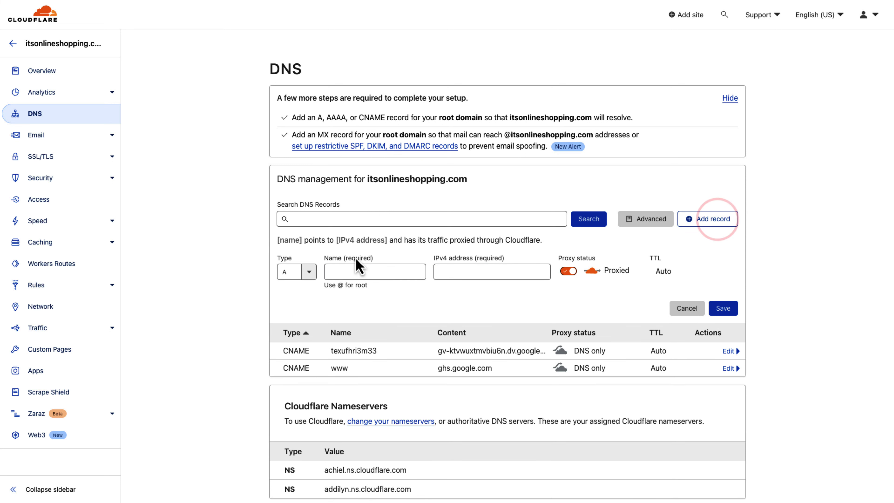
click(383, 271)
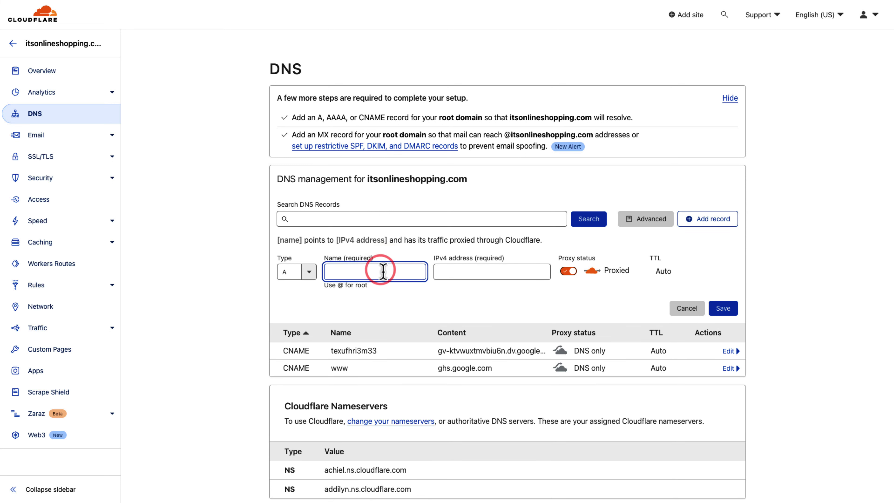
text(@)
click(462, 271)
key(ctrl+v)
click(568, 271)
click(721, 312)
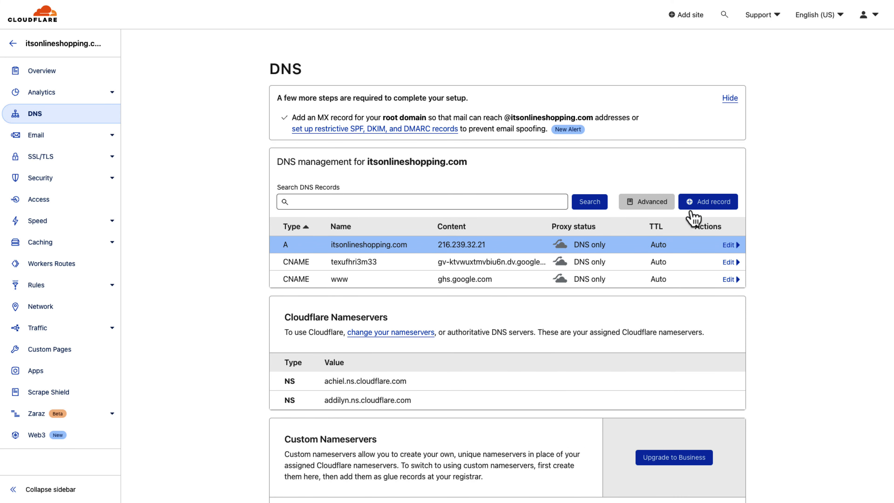
Add an A record named @ with IPv4 address 216.239.34.21 and proxy status DNS only, and save it.
click(699, 202)
click(334, 255)
text(@)
click(472, 254)
text(216.239.32.21)
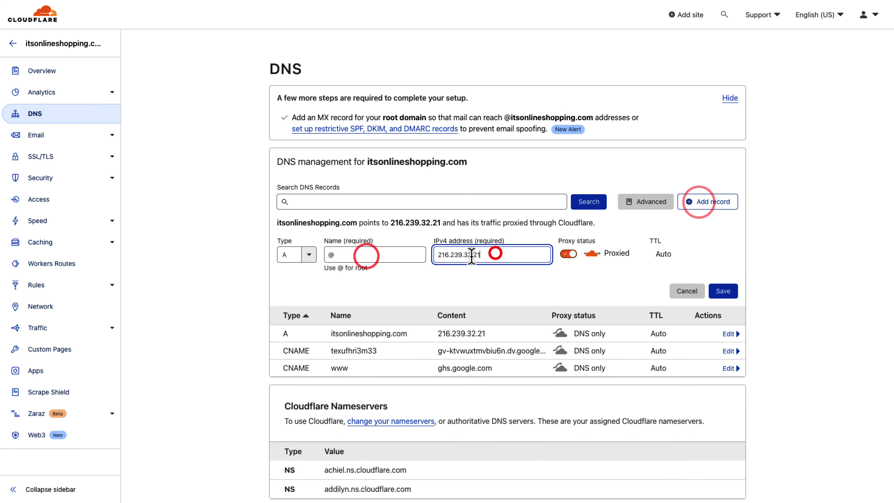
key(BackSpace)
text(4)
click(568, 253)
click(722, 290)
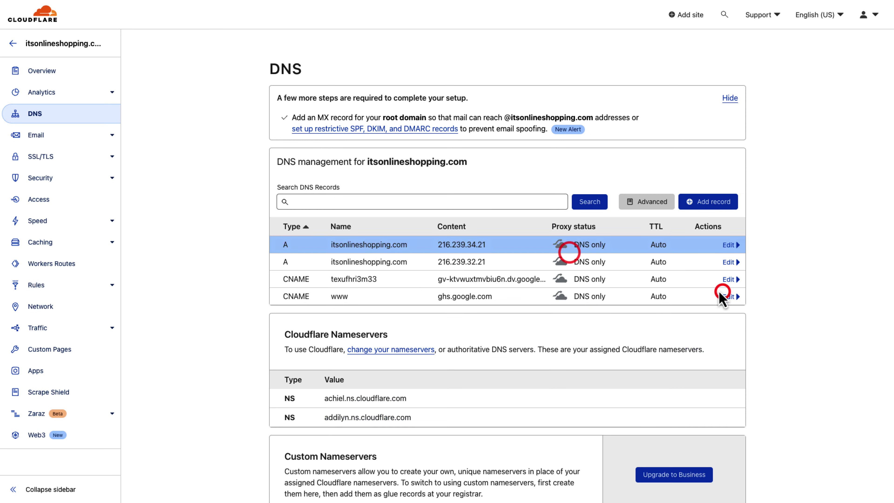
Add an A record named @ with IPv4 address 216.239.36.21 and proxy status DNS only, and save it.
click(708, 202)
click(357, 258)
text(@216.239.32.21)
key(BackSpace)
text(6)
click(568, 254)
click(723, 291)
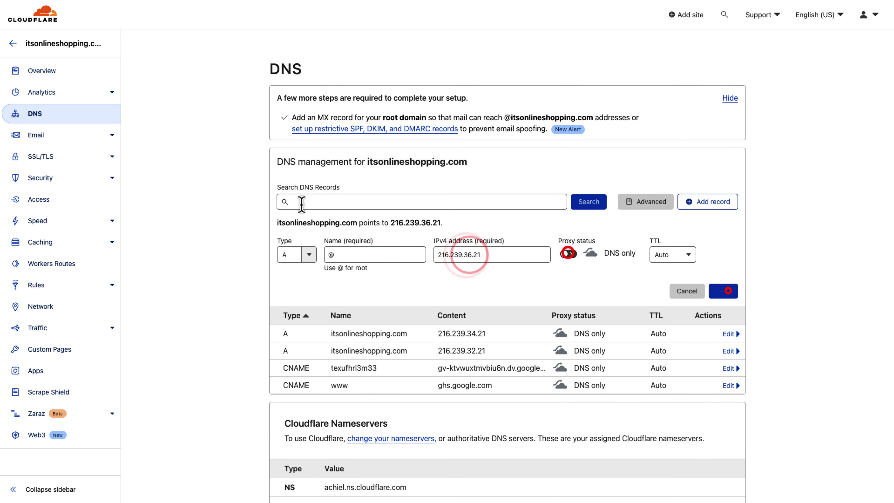
Add an A record named @ with IPv4 address 216.239.38.21 and proxy status DNS only, and save it.
click(708, 201)
click(400, 253)
text(@216.239.32.21)
key(BackSpace)
text(8)
click(568, 254)
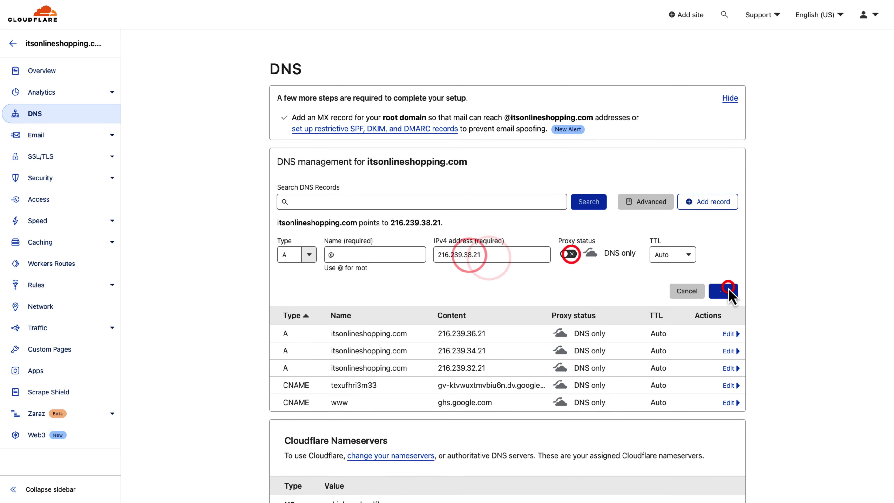
click(723, 291)
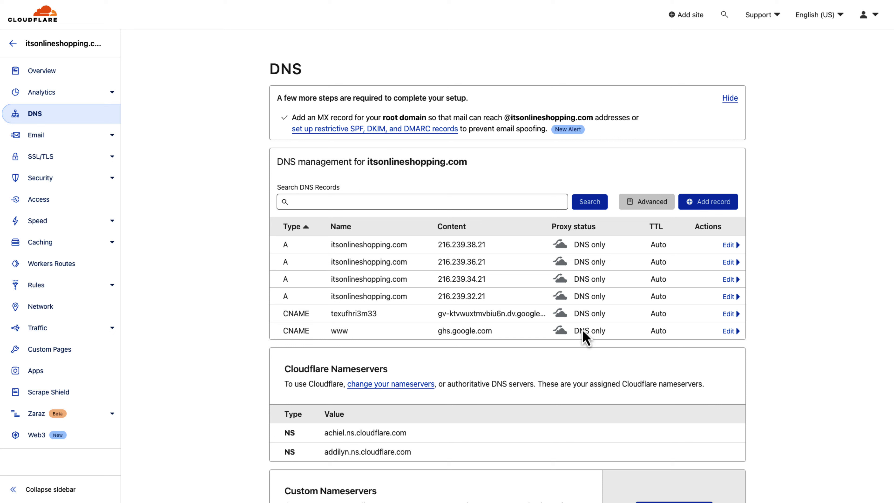
key(ctrl+Tab)
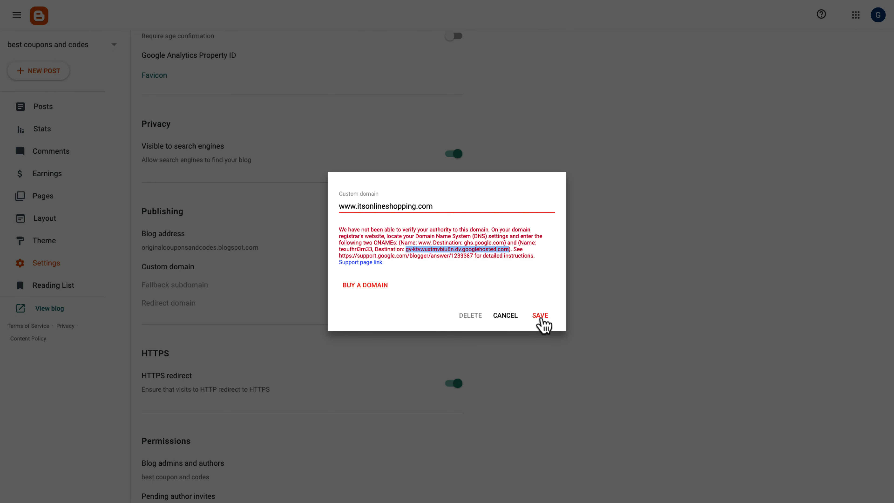
click(540, 316)
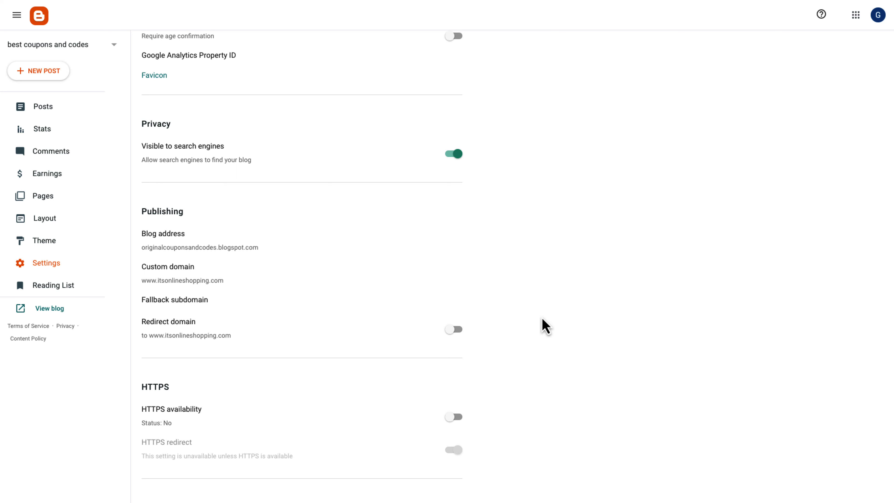
click(453, 329)
scroll(207, 348, down, 2)
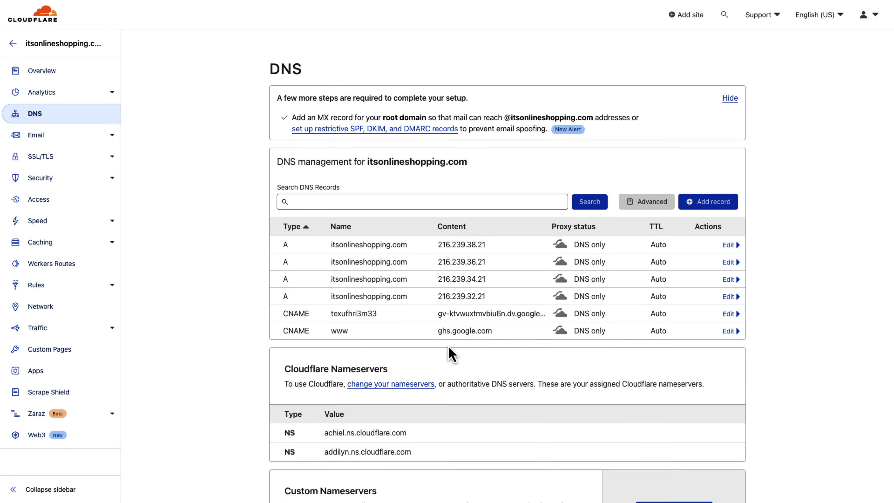
In Cloudflare's SSL/TLS settings for the site, set the encryption mode to Flexible and enable the SSL/TLS Recommender.
click(58, 157)
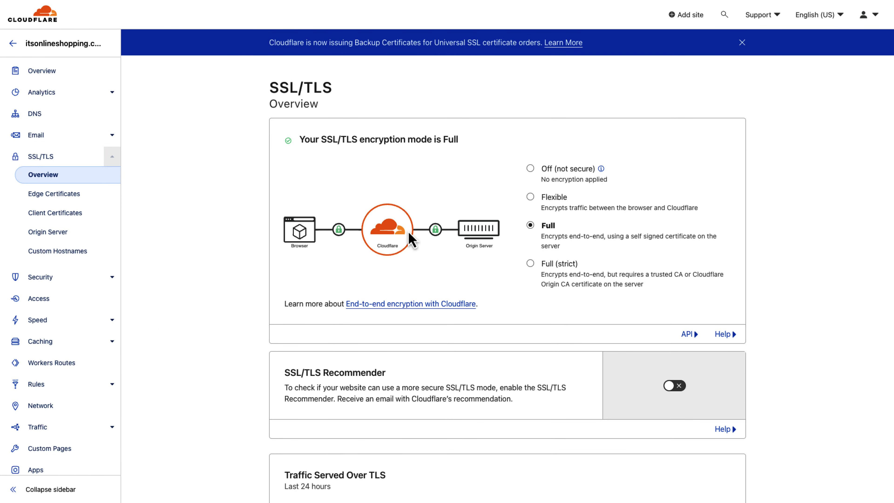
click(530, 197)
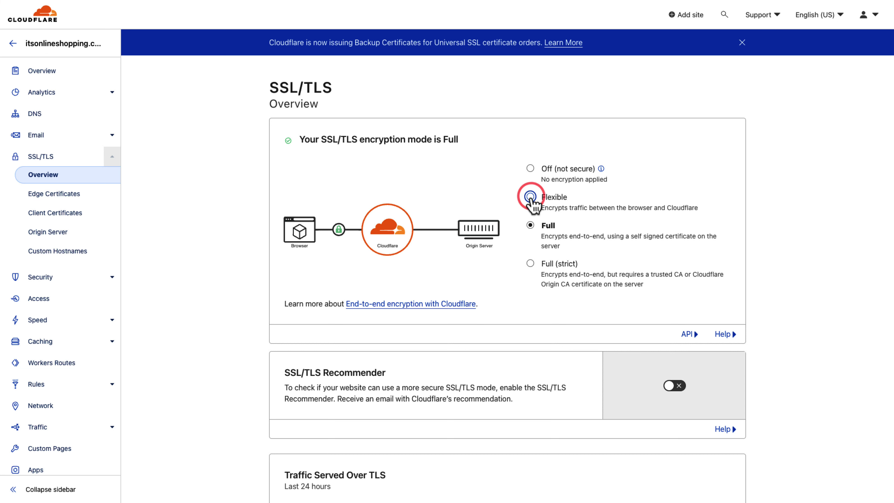
click(530, 197)
click(676, 397)
scroll(531, 344, down, 2)
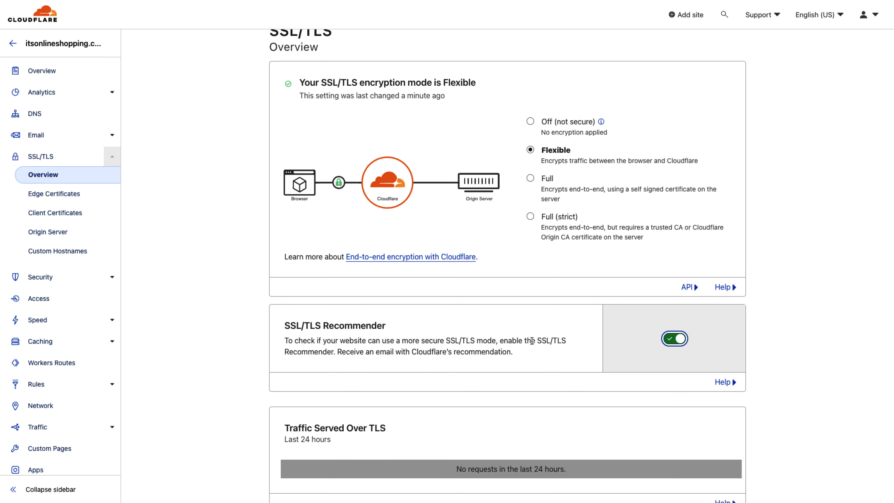